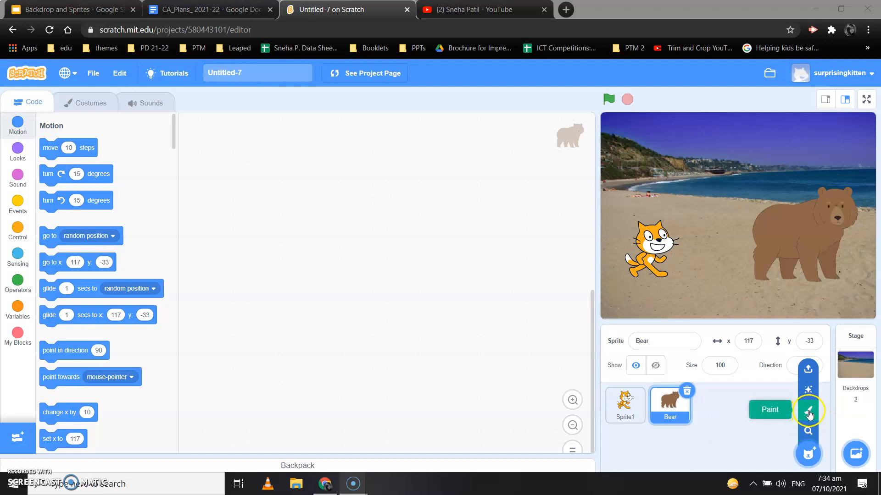
Create a new blank sprite in the paint editor.
{"action": "left_click", "coordinate": [810, 412]}
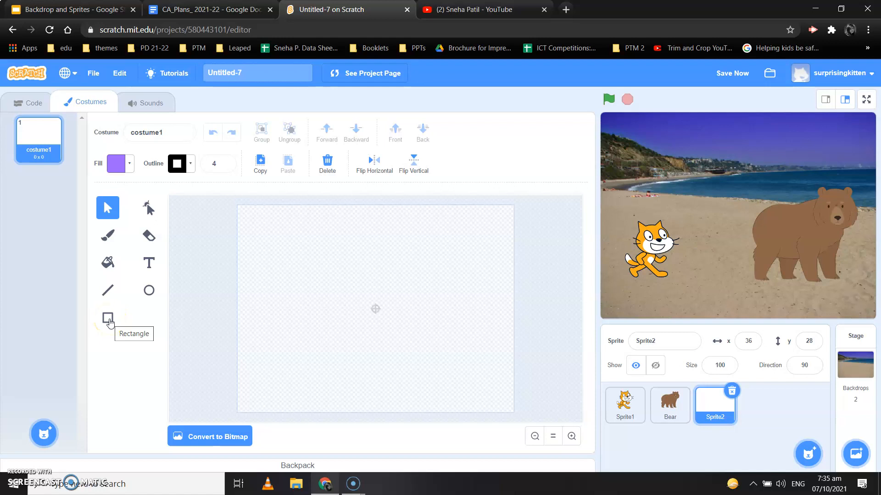
Look through the outline and fill colour settings and the brush, text, fill, line, circle and rectangle tools.
{"action": "left_click", "coordinate": [192, 163]}
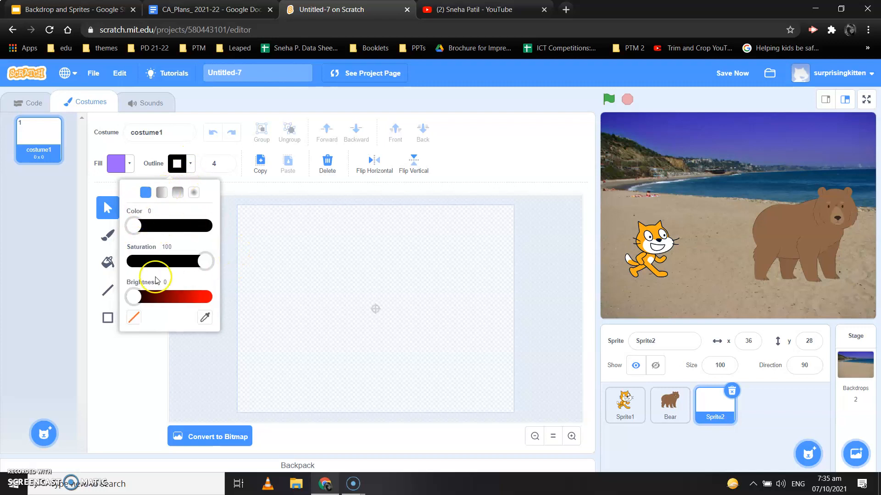
{"action": "left_click", "coordinate": [127, 164]}
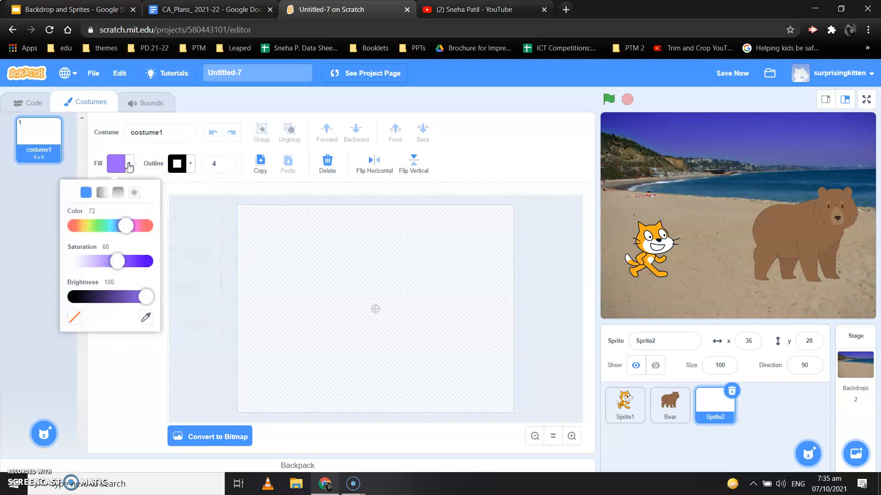
{"action": "left_click", "coordinate": [190, 244]}
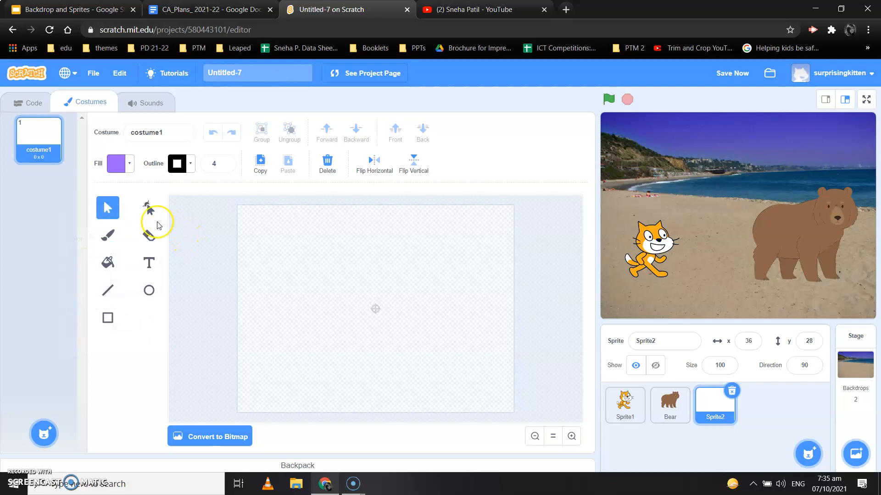
{"action": "left_click", "coordinate": [109, 236]}
{"action": "left_click", "coordinate": [149, 263]}
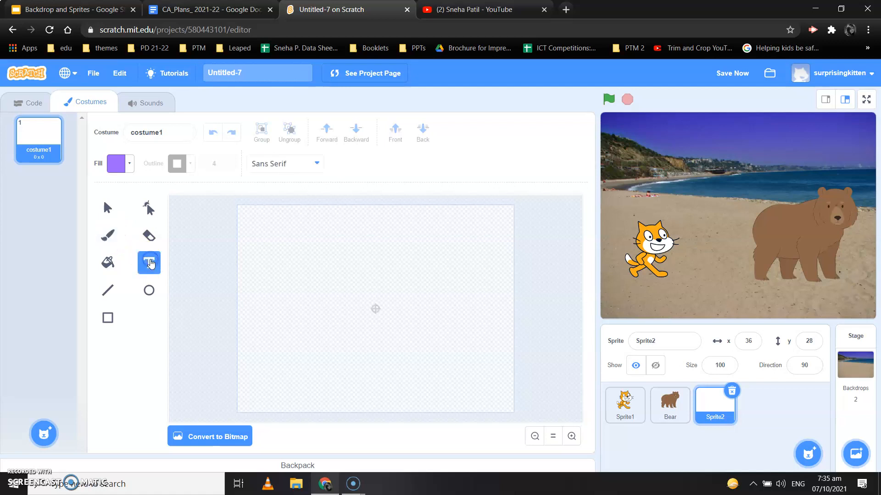
{"action": "left_click", "coordinate": [107, 262]}
{"action": "left_click", "coordinate": [109, 289]}
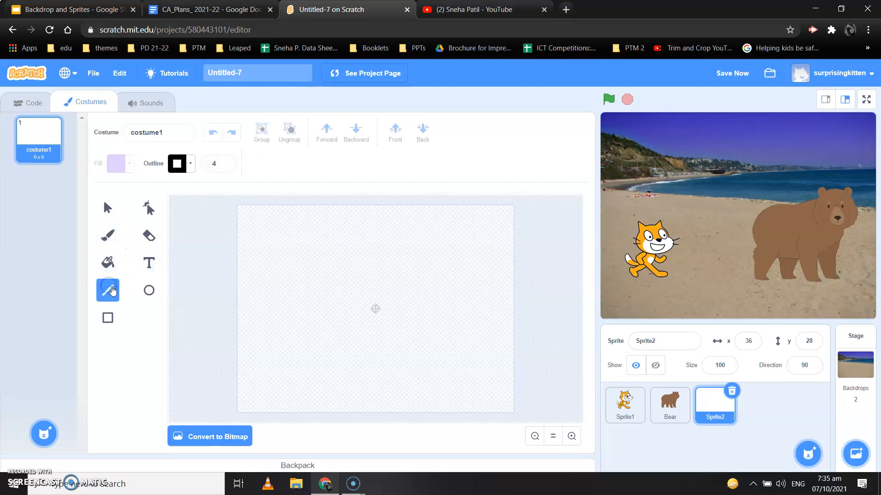
{"action": "left_click", "coordinate": [151, 292]}
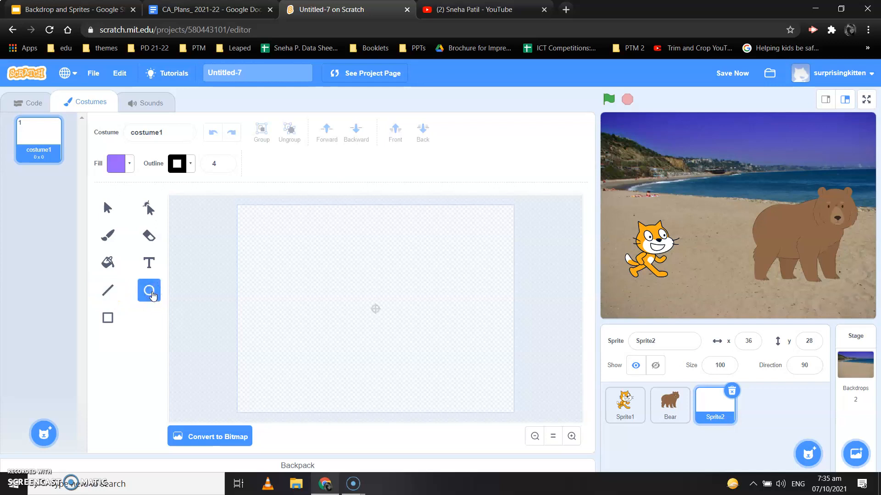
{"action": "left_click", "coordinate": [107, 322]}
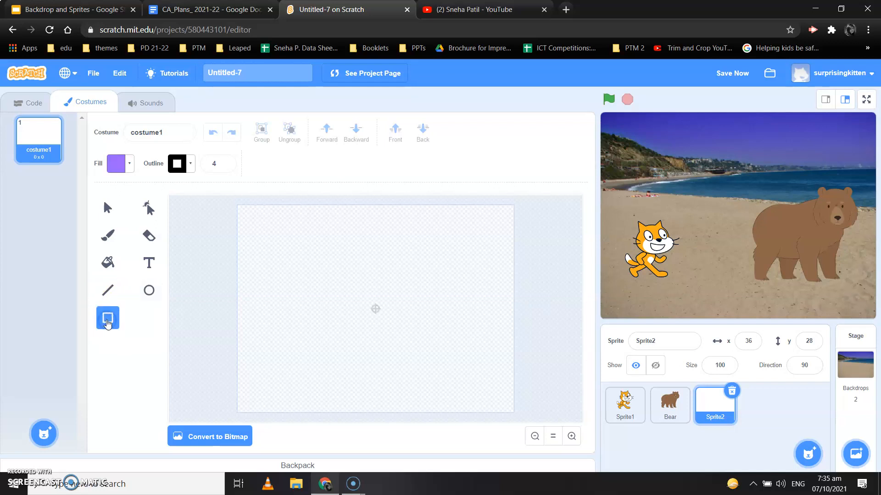
Draw a circle about 64 by 66 near the canvas centre and give it a solid orange fill with colour value 8.
{"action": "left_click", "coordinate": [149, 292]}
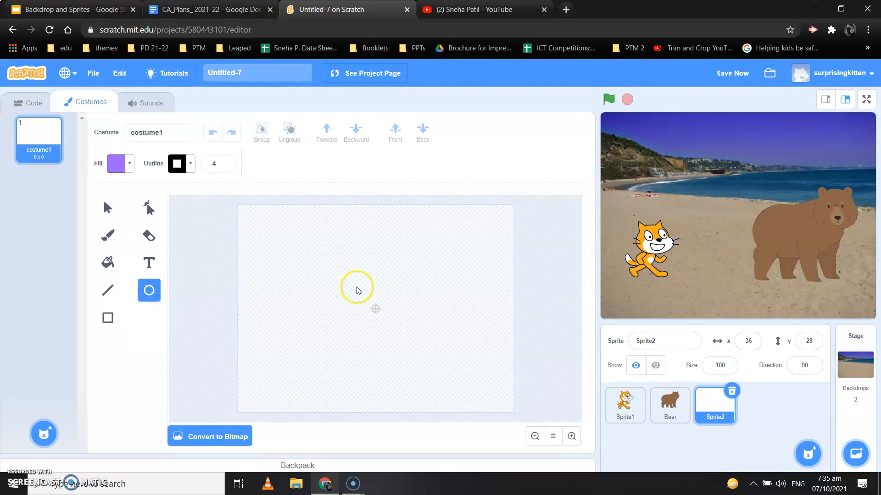
{"action": "left_click_drag", "start_coordinate": [345, 280], "coordinate": [378, 316]}
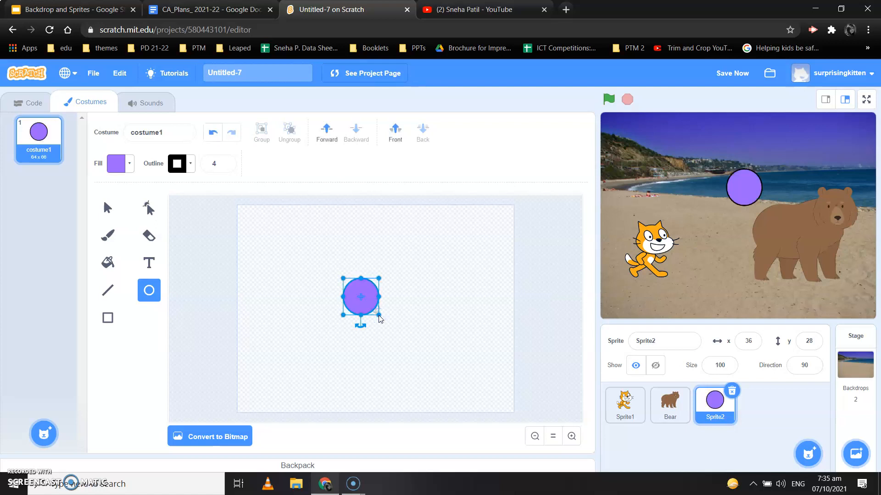
{"action": "left_click", "coordinate": [127, 168]}
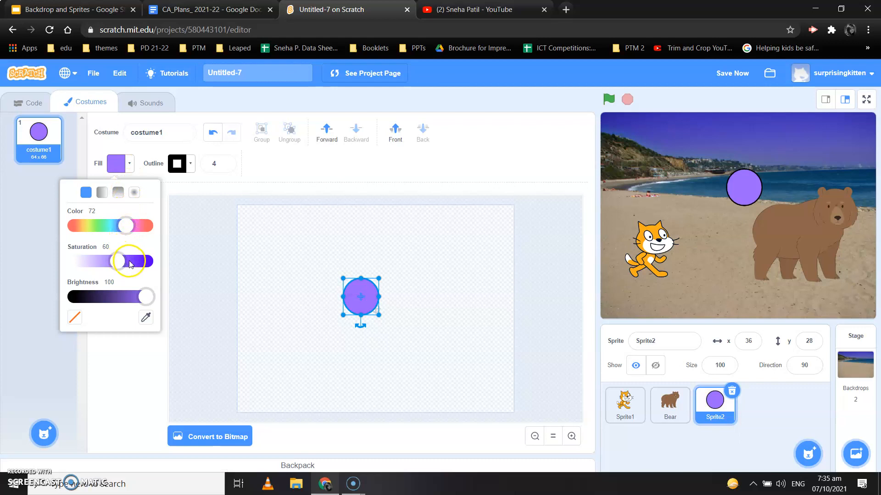
{"action": "left_click", "coordinate": [86, 195]}
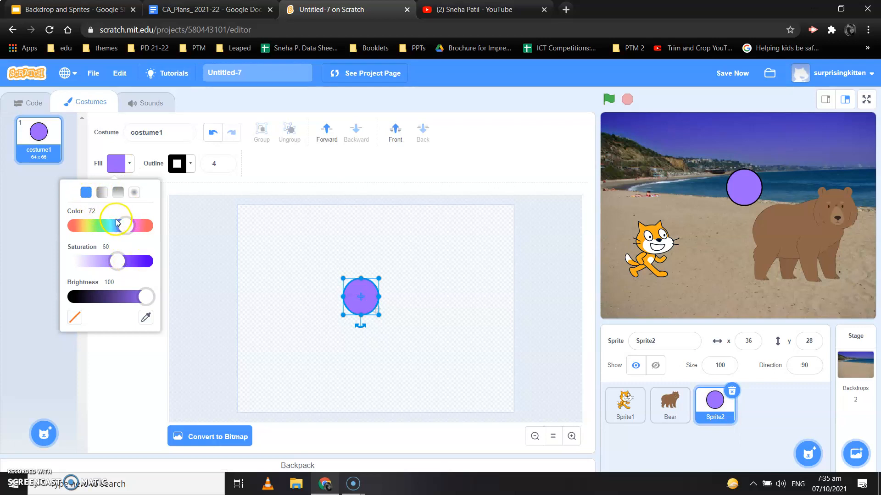
{"action": "left_click_drag", "start_coordinate": [121, 225], "coordinate": [77, 227]}
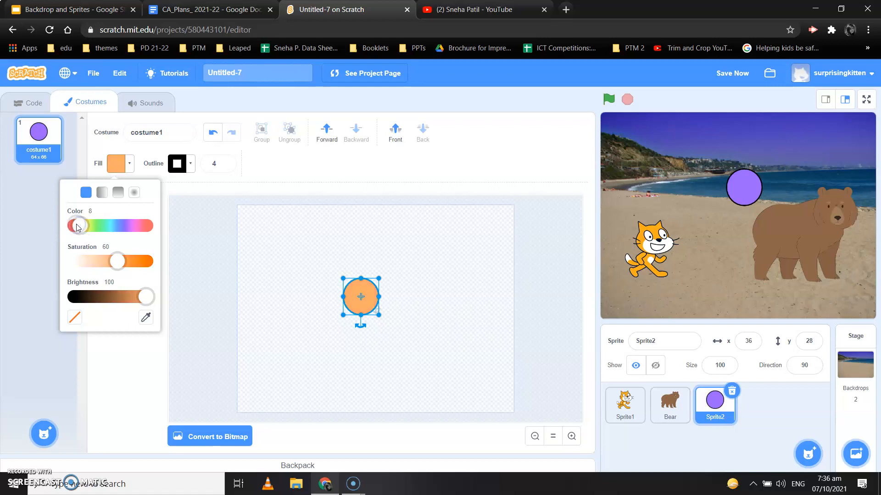
{"action": "left_click", "coordinate": [212, 275]}
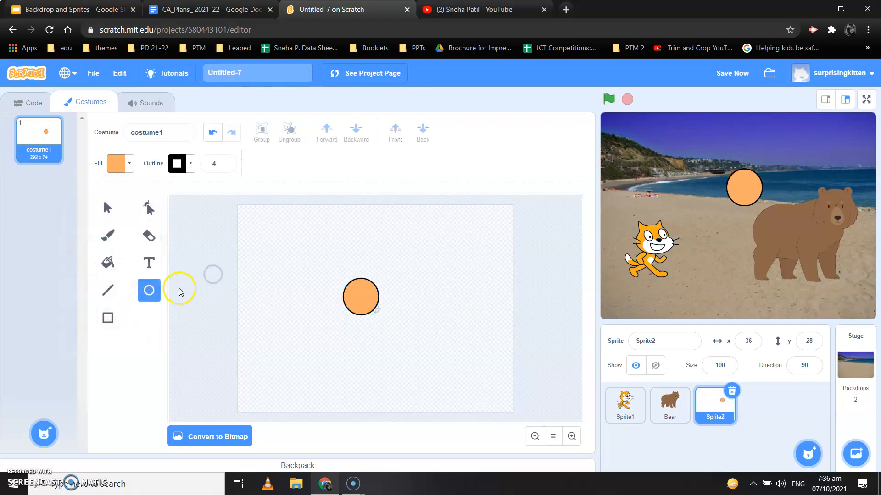
Paint an outlined petal above the circle with the Brush tool at size 10.
{"action": "left_click", "coordinate": [114, 233]}
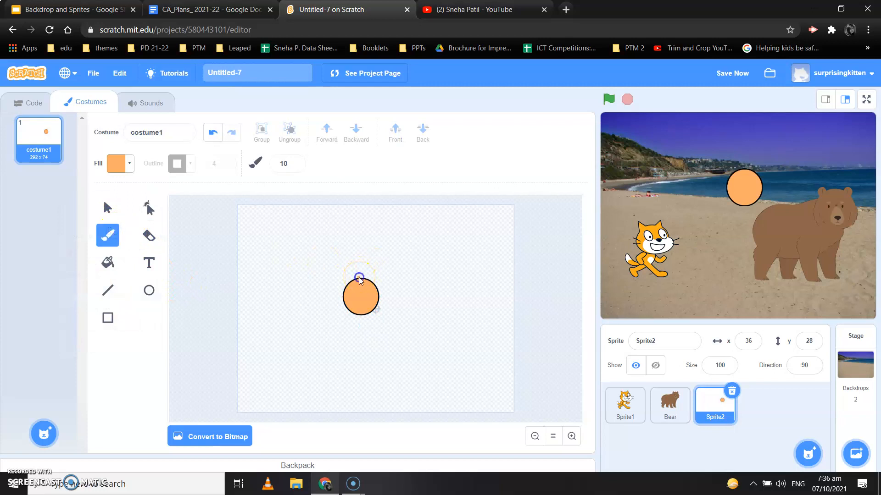
{"action": "mouse_move", "coordinate": [359, 267]}
{"action": "left_mouse_down"}
{"action": "mouse_move", "coordinate": [362, 249]}
{"action": "mouse_move", "coordinate": [390, 228]}
{"action": "mouse_move", "coordinate": [389, 275]}
{"action": "left_mouse_up"}
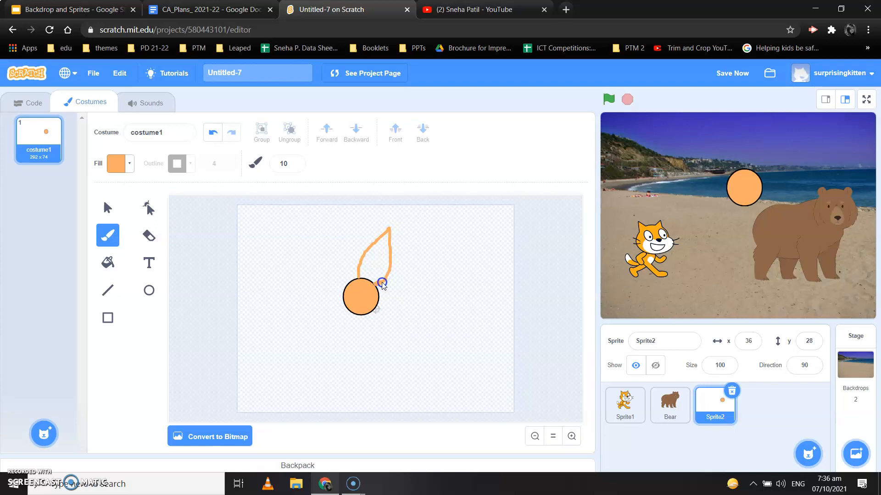
{"action": "left_click_drag", "start_coordinate": [383, 285], "coordinate": [383, 284]}
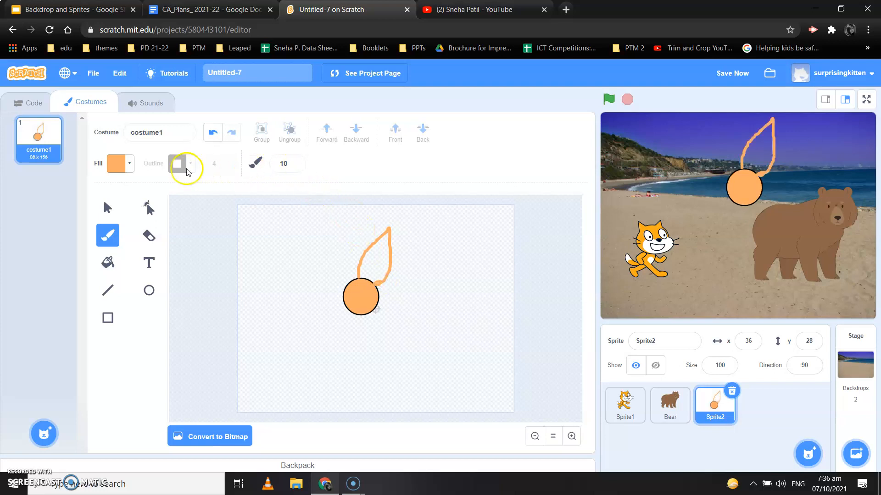
Set the brush size to 30 and paint thick orange outlines for six petals around the circle.
{"action": "left_click", "coordinate": [129, 164]}
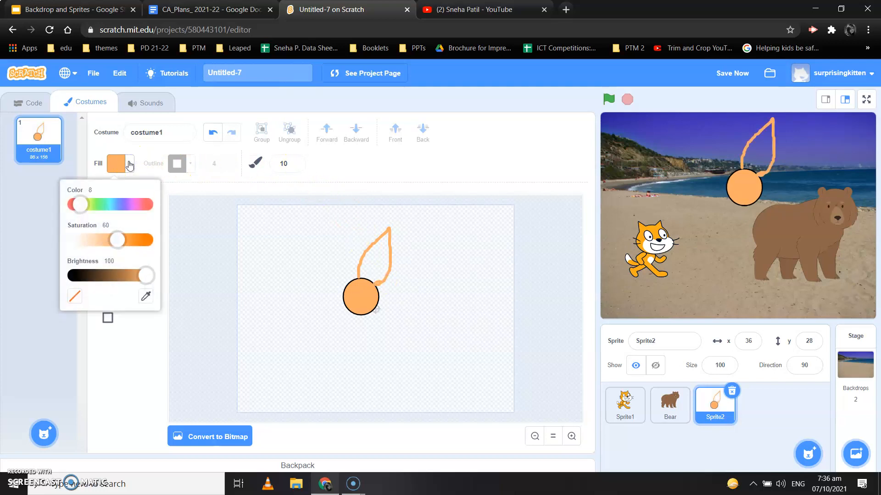
{"action": "left_click", "coordinate": [294, 163]}
{"action": "left_click", "coordinate": [294, 162]}
{"action": "left_click", "coordinate": [294, 162]}
{"action": "left_click", "coordinate": [294, 162]}
{"action": "left_click", "coordinate": [294, 163]}
{"action": "left_click", "coordinate": [294, 162]}
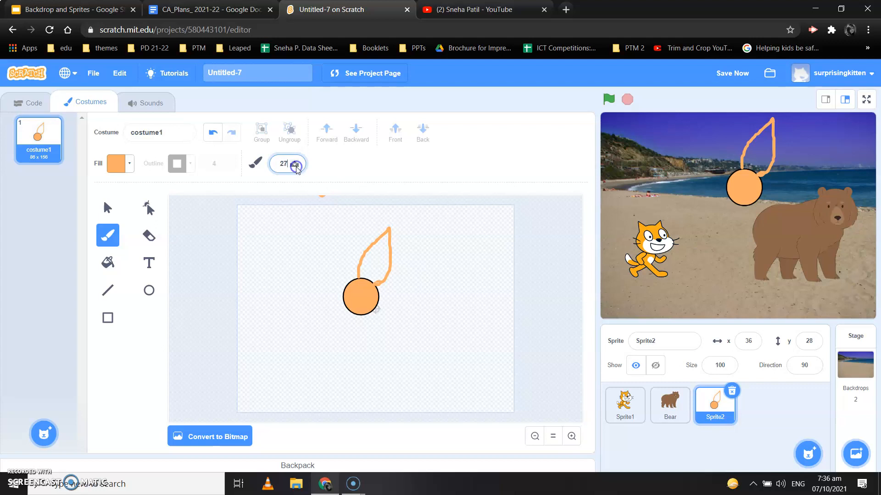
{"action": "left_click", "coordinate": [296, 162]}
{"action": "left_click", "coordinate": [296, 163]}
{"action": "left_click", "coordinate": [380, 287]}
{"action": "mouse_move", "coordinate": [387, 286]}
{"action": "left_mouse_down"}
{"action": "mouse_move", "coordinate": [426, 304]}
{"action": "mouse_move", "coordinate": [423, 315]}
{"action": "mouse_move", "coordinate": [372, 317]}
{"action": "left_mouse_up"}
{"action": "left_click", "coordinate": [342, 288]}
{"action": "mouse_move", "coordinate": [335, 285]}
{"action": "left_mouse_down"}
{"action": "mouse_move", "coordinate": [319, 234]}
{"action": "mouse_move", "coordinate": [356, 275]}
{"action": "mouse_move", "coordinate": [346, 294]}
{"action": "mouse_move", "coordinate": [274, 298]}
{"action": "mouse_move", "coordinate": [347, 310]}
{"action": "left_mouse_up"}
{"action": "mouse_move", "coordinate": [343, 313]}
{"action": "left_mouse_down"}
{"action": "mouse_move", "coordinate": [315, 330]}
{"action": "mouse_move", "coordinate": [305, 351]}
{"action": "mouse_move", "coordinate": [351, 331]}
{"action": "mouse_move", "coordinate": [355, 313]}
{"action": "mouse_move", "coordinate": [370, 366]}
{"action": "mouse_move", "coordinate": [377, 340]}
{"action": "mouse_move", "coordinate": [359, 272]}
{"action": "mouse_move", "coordinate": [391, 231]}
{"action": "mouse_move", "coordinate": [388, 278]}
{"action": "mouse_move", "coordinate": [349, 281]}
{"action": "mouse_move", "coordinate": [343, 312]}
{"action": "mouse_move", "coordinate": [374, 308]}
{"action": "mouse_move", "coordinate": [377, 294]}
{"action": "mouse_move", "coordinate": [358, 278]}
{"action": "left_mouse_up"}
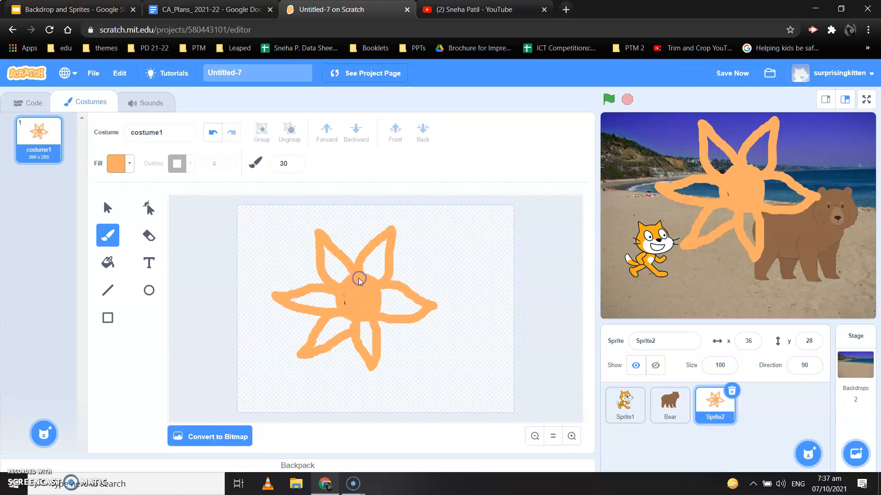
Fill the insides and outlines of all six petals with red, using fill colour value 100.
{"action": "left_click", "coordinate": [110, 263]}
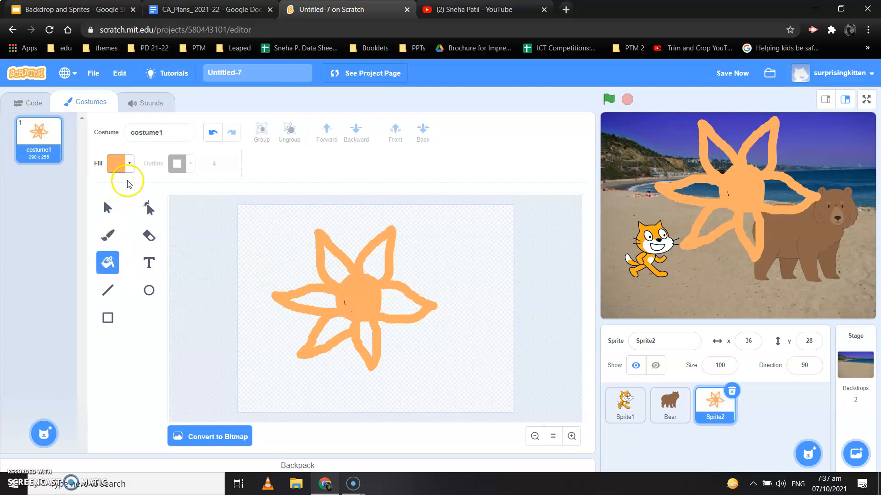
{"action": "left_click", "coordinate": [120, 163]}
{"action": "left_click_drag", "start_coordinate": [79, 228], "coordinate": [146, 228]}
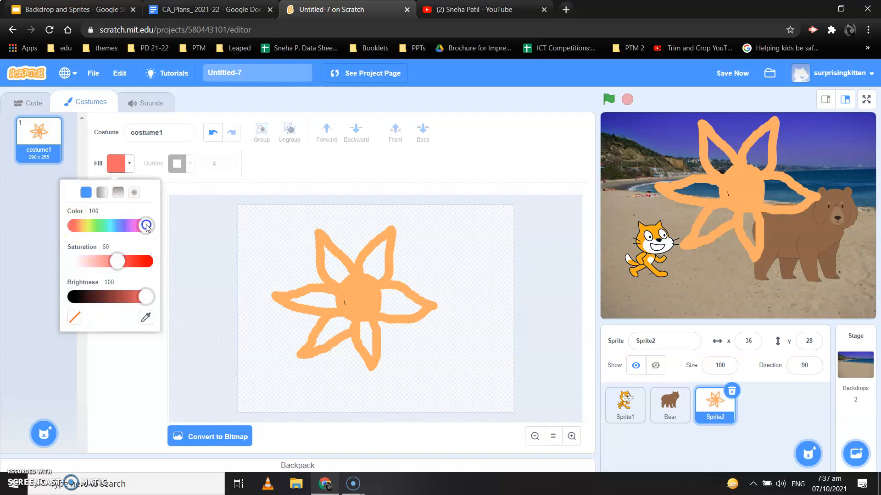
{"action": "left_click", "coordinate": [332, 269]}
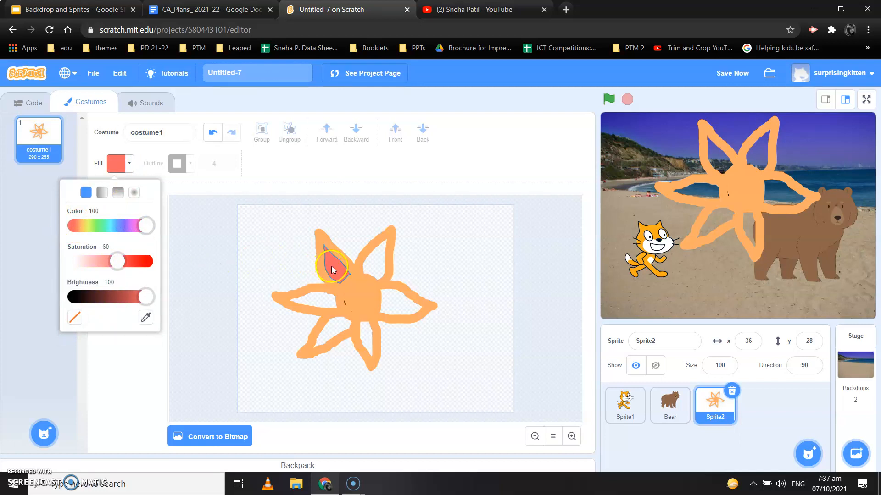
{"action": "left_click", "coordinate": [380, 263]}
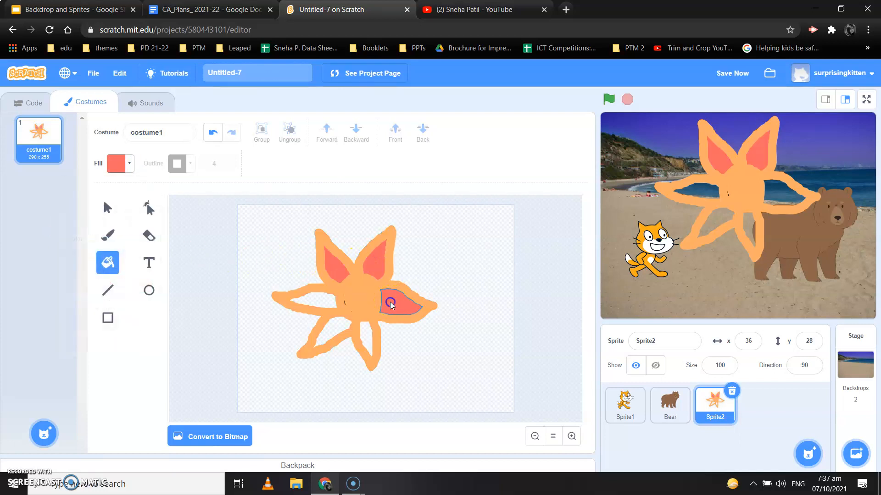
{"action": "left_click", "coordinate": [335, 331]}
{"action": "left_click", "coordinate": [321, 304]}
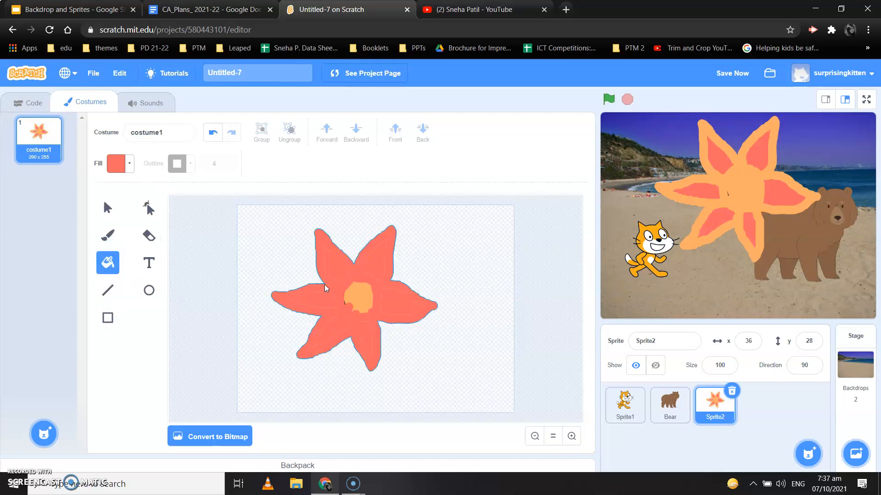
{"action": "left_click", "coordinate": [324, 284]}
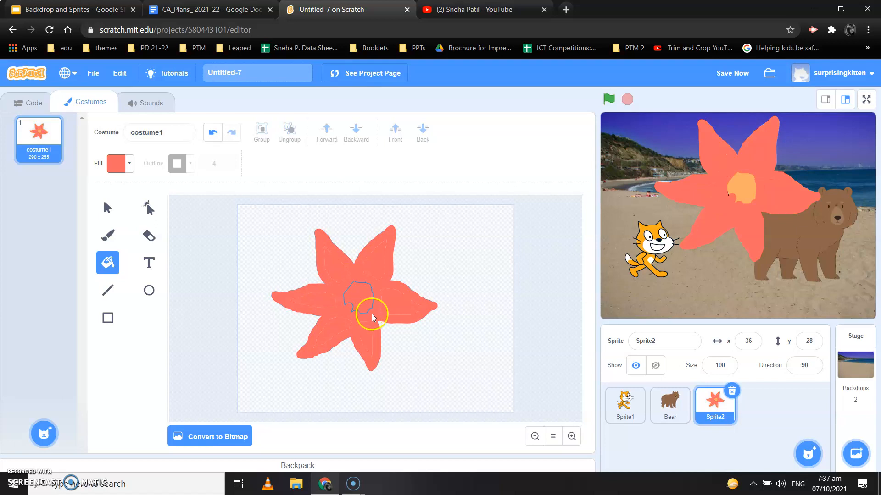
Fill the flower's orange centre with yellow.
{"action": "left_click", "coordinate": [120, 164]}
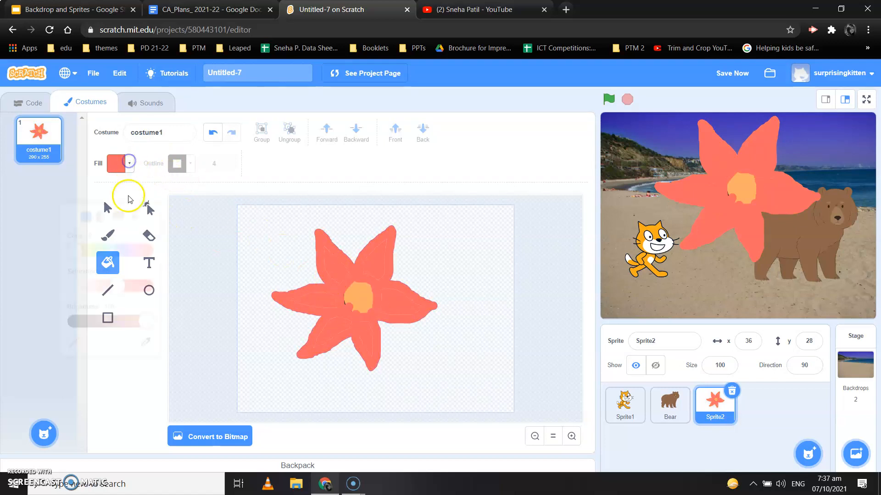
{"action": "left_click_drag", "start_coordinate": [81, 225], "coordinate": [91, 226]}
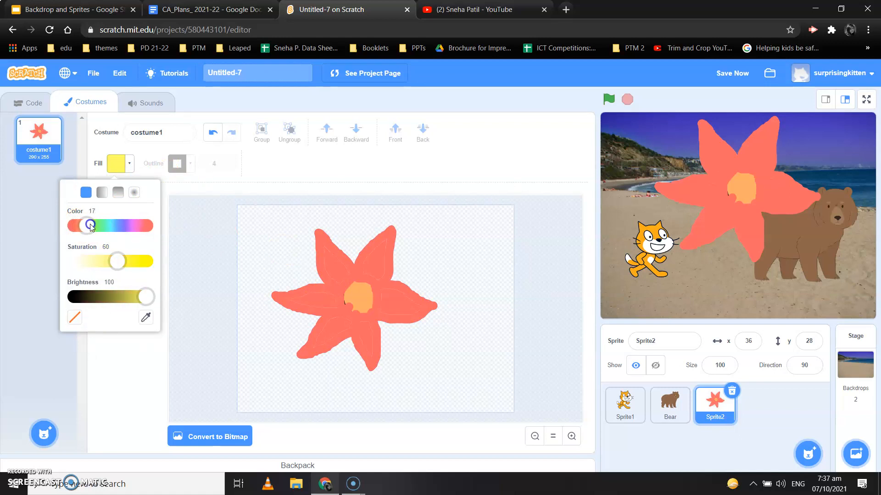
{"action": "left_click", "coordinate": [359, 292]}
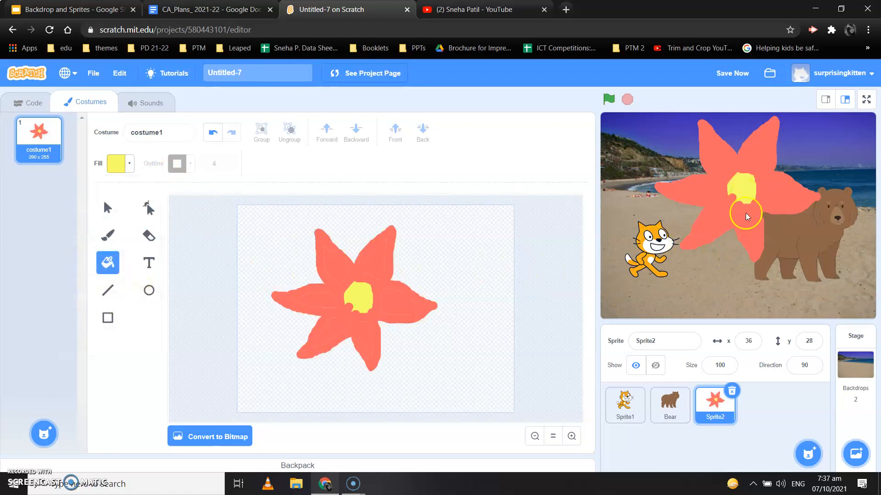
Set the flower sprite's size to 80.
{"action": "left_click", "coordinate": [727, 365]}
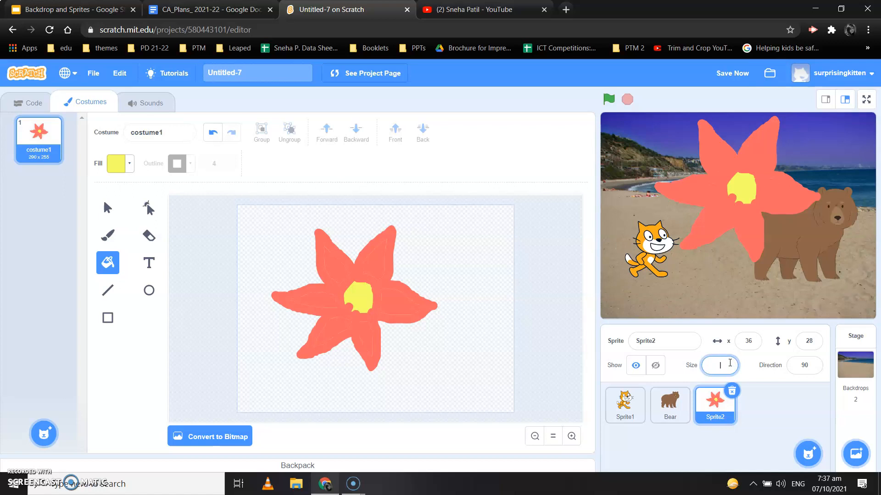
{"action": "type", "text": "80"}
{"action": "left_click", "coordinate": [747, 373]}
Set the flower sprite's size to 50 and move it on the stage above the cat, to about x -164, y 52.
{"action": "left_click", "coordinate": [730, 365]}
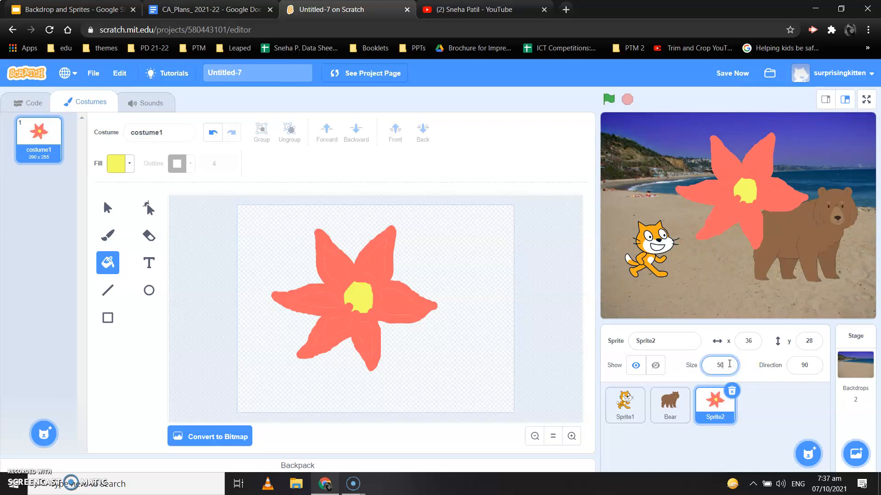
{"action": "type", "text": "50"}
{"action": "key", "text": "Return"}
{"action": "left_click_drag", "start_coordinate": [749, 197], "coordinate": [635, 183]}
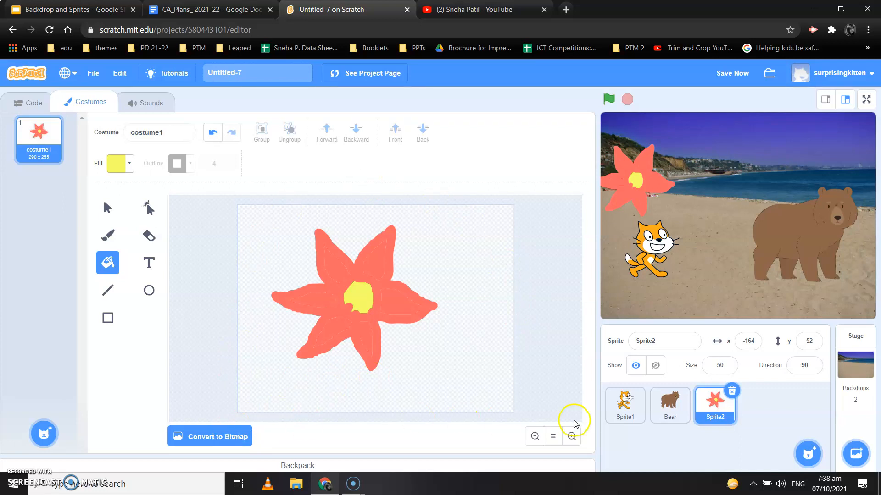
Rename the painted sprite to "Flower".
{"action": "left_click", "coordinate": [630, 336]}
{"action": "key", "text": "BackSpace"}
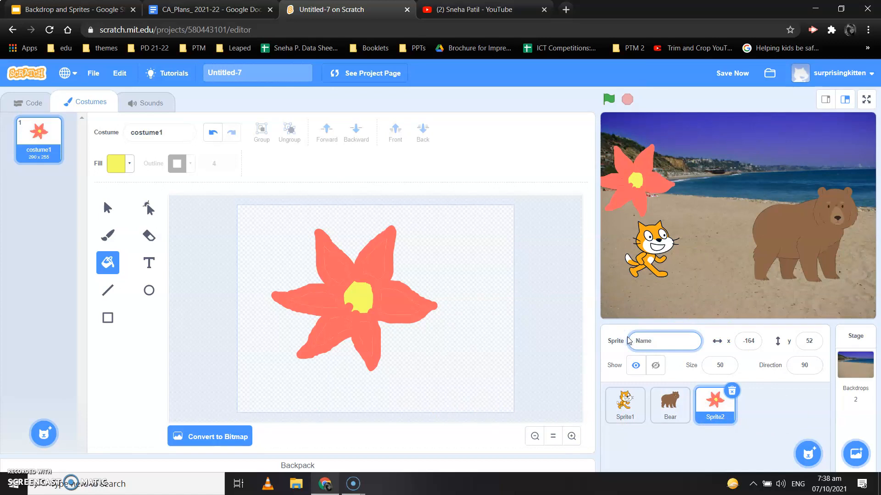
{"action": "left_click", "coordinate": [795, 404]}
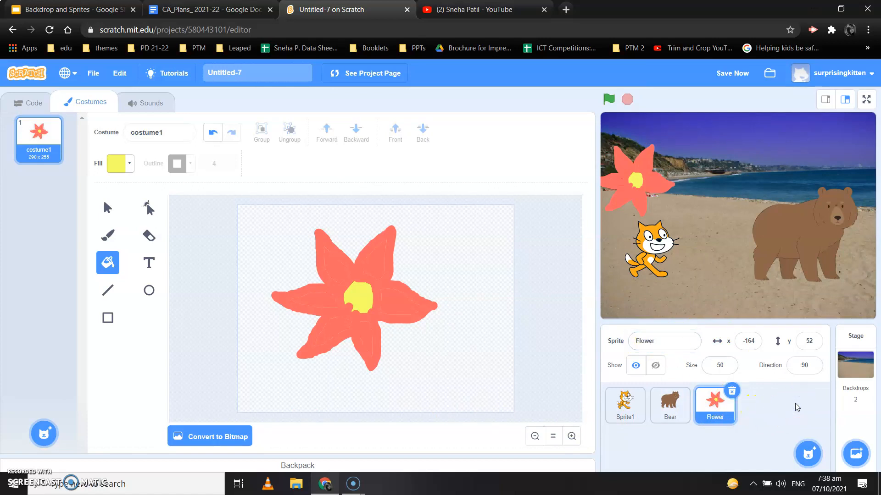